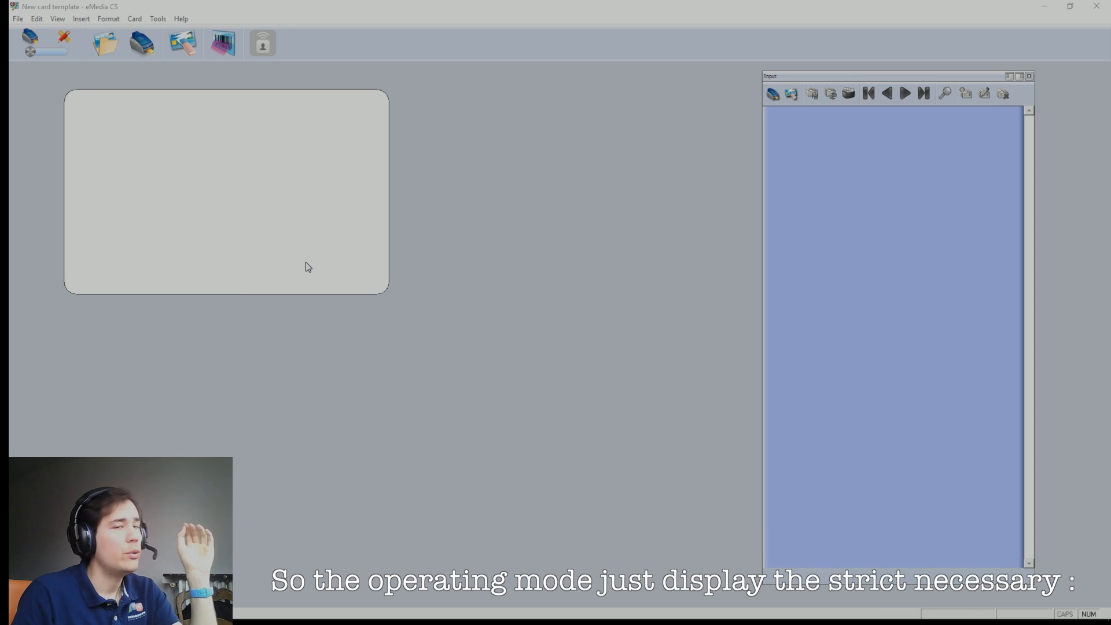
{"action": "left_click_drag", "start_coordinate": [304, 250], "coordinate": [347, 284]}
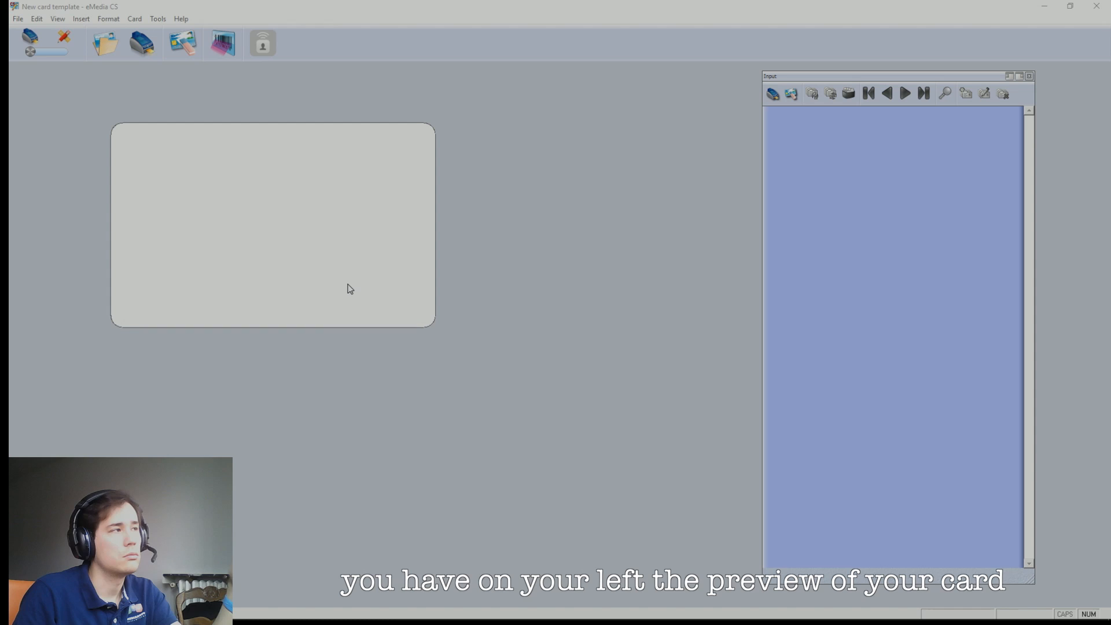
{"action": "mouse_move", "coordinate": [823, 77]}
{"action": "left_mouse_down"}
{"action": "mouse_move", "coordinate": [812, 99]}
{"action": "mouse_move", "coordinate": [819, 84]}
{"action": "left_mouse_up"}
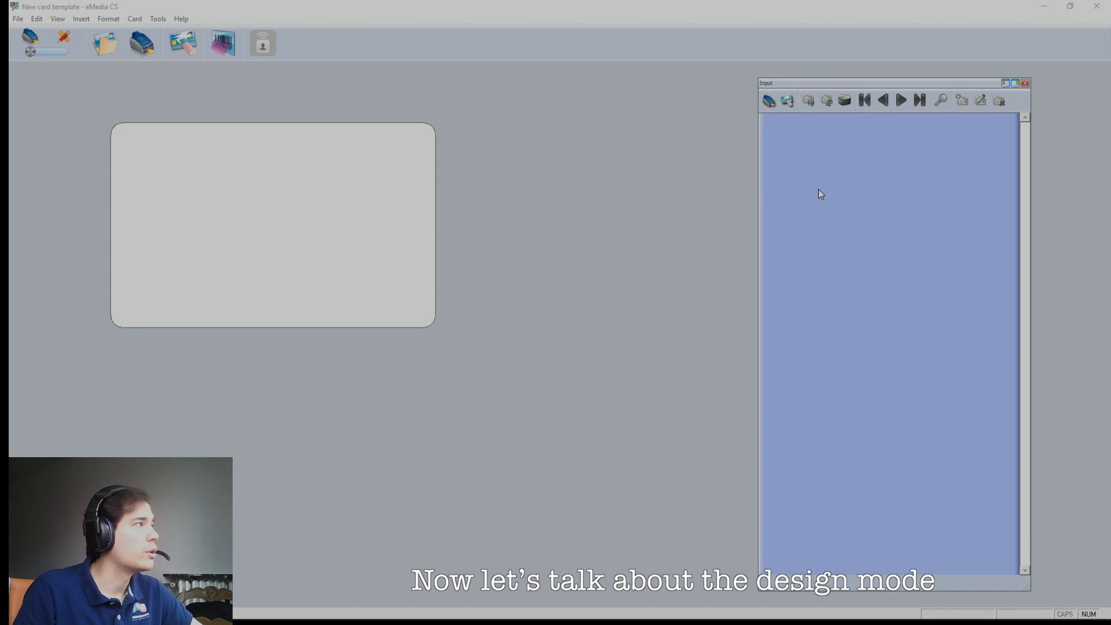
Switch the new card template from operating mode to design mode
{"action": "left_click", "coordinate": [59, 20]}
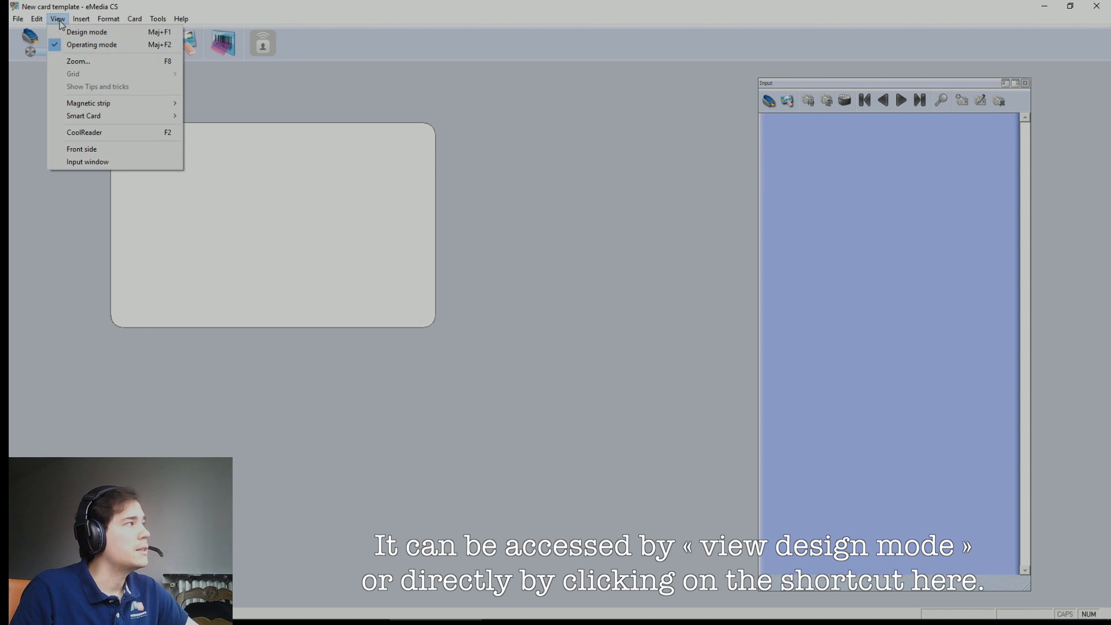
{"action": "left_click", "coordinate": [245, 81]}
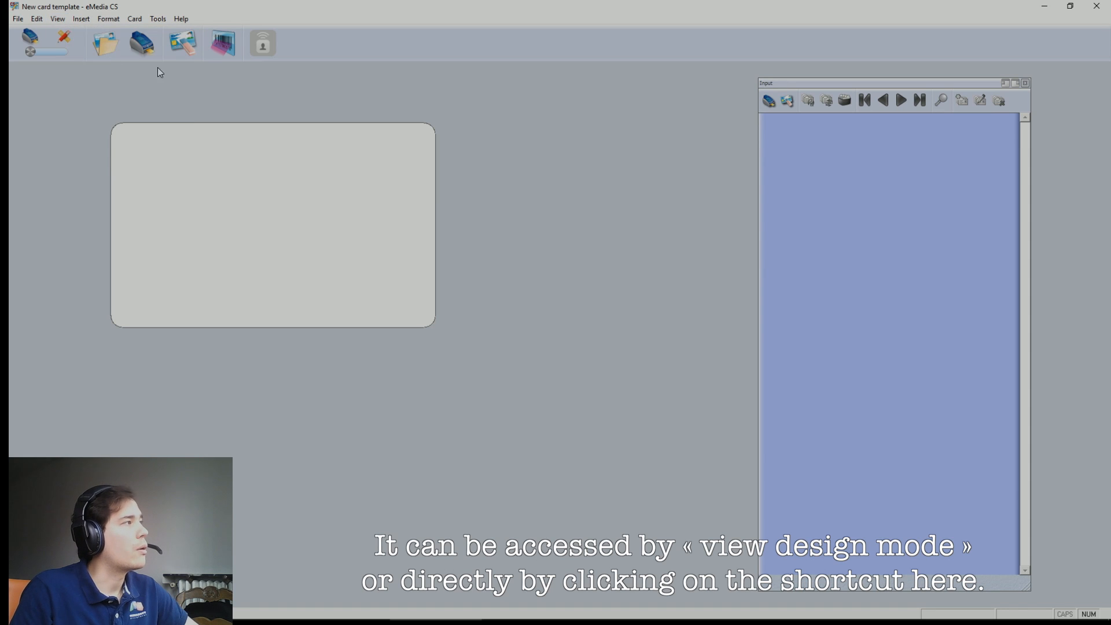
{"action": "left_click", "coordinate": [66, 40]}
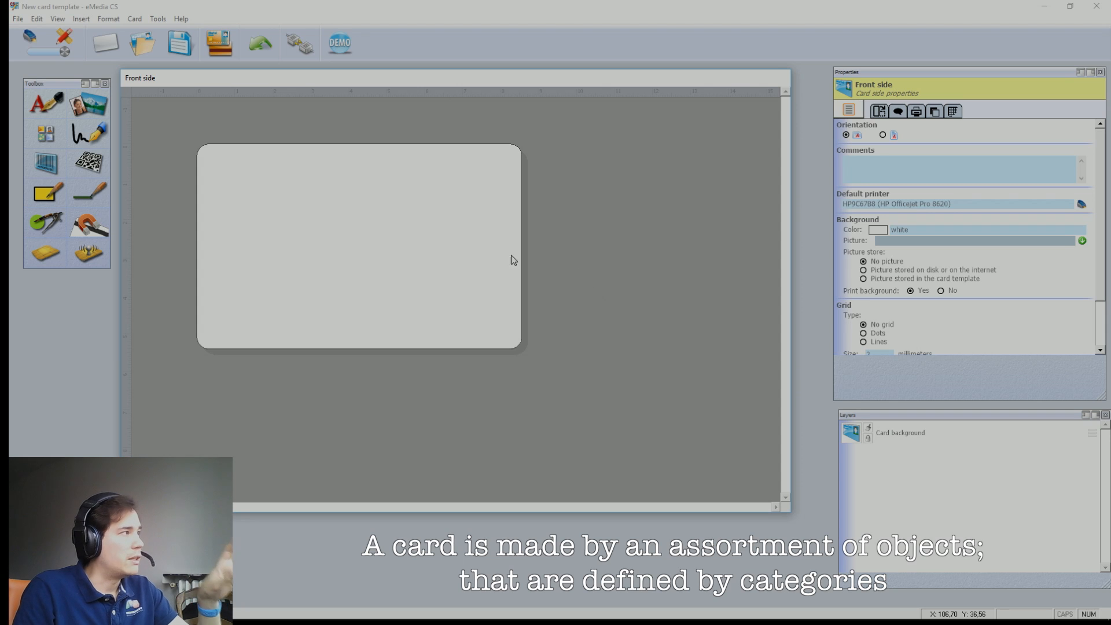
{"action": "mouse_move", "coordinate": [50, 84]}
{"action": "left_mouse_down"}
{"action": "mouse_move", "coordinate": [86, 120]}
{"action": "mouse_move", "coordinate": [122, 74]}
{"action": "mouse_move", "coordinate": [104, 138]}
{"action": "mouse_move", "coordinate": [74, 88]}
{"action": "mouse_move", "coordinate": [41, 87]}
{"action": "left_mouse_up"}
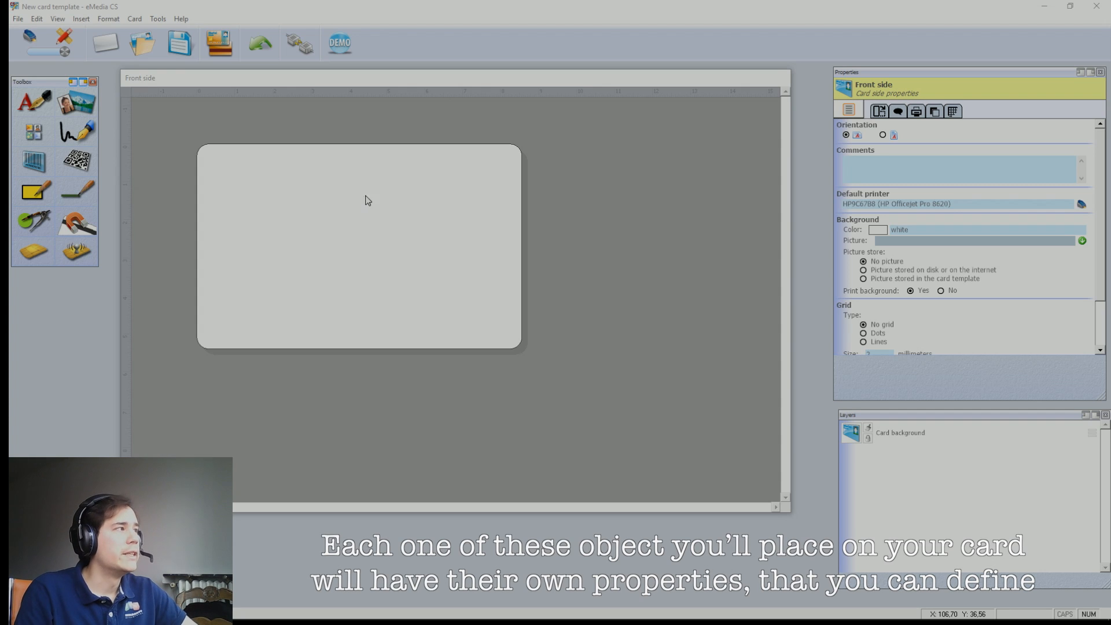
{"action": "mouse_move", "coordinate": [883, 71]}
{"action": "left_mouse_down"}
{"action": "mouse_move", "coordinate": [849, 64]}
{"action": "mouse_move", "coordinate": [866, 83]}
{"action": "mouse_move", "coordinate": [882, 72]}
{"action": "left_mouse_up"}
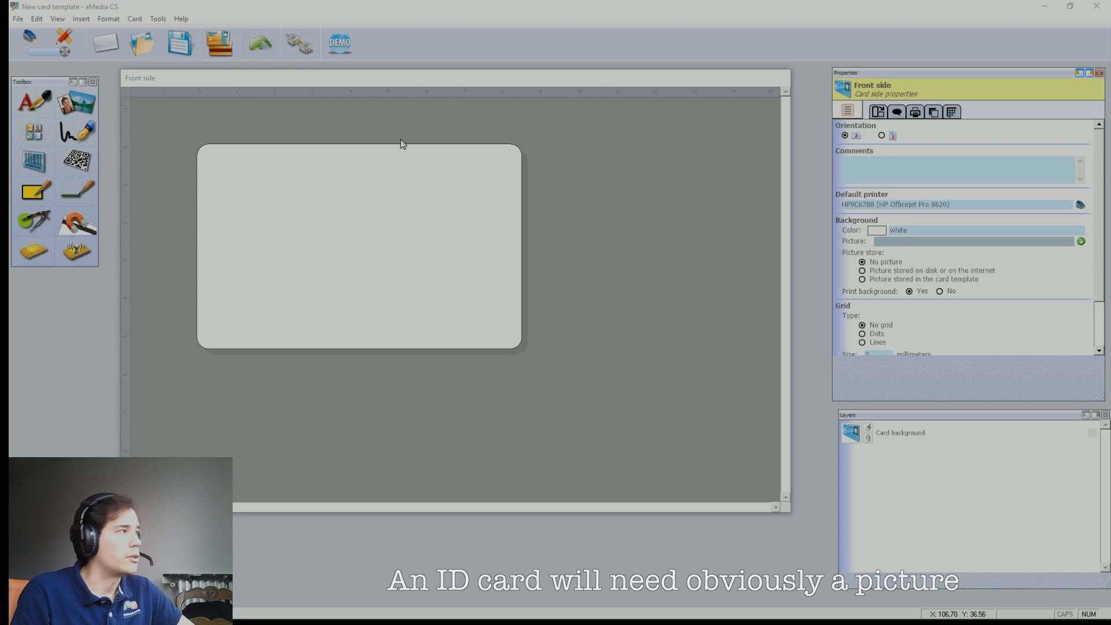
Add a picture object about 4.5 mm from the card's left edge and 7.4 mm from its top, with image type Signature
{"action": "left_click", "coordinate": [72, 108]}
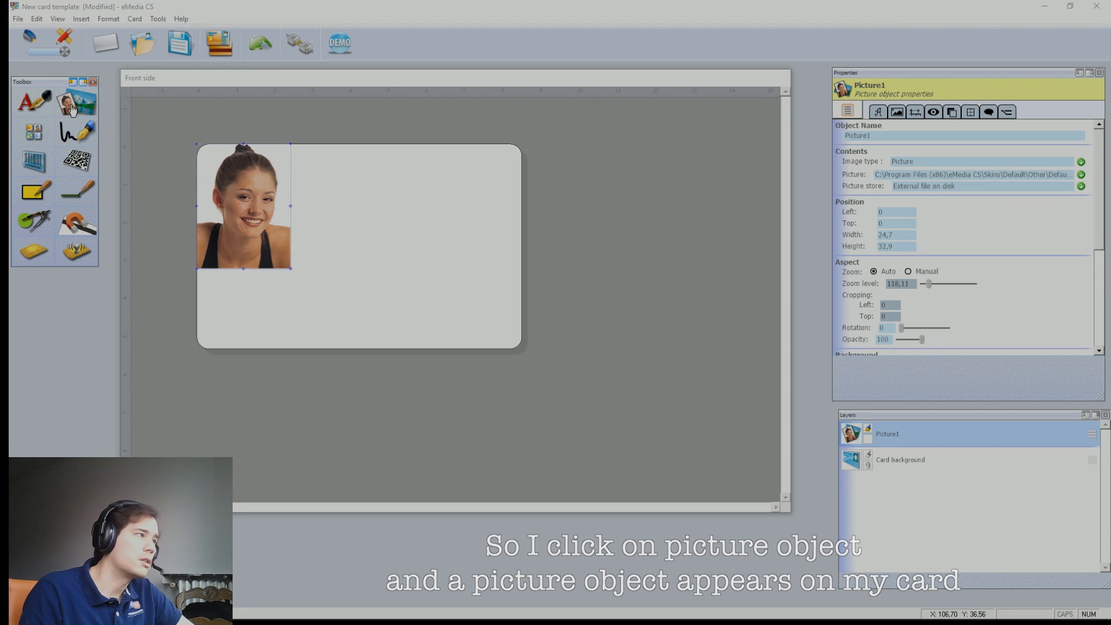
{"action": "left_click_drag", "start_coordinate": [271, 245], "coordinate": [283, 259]}
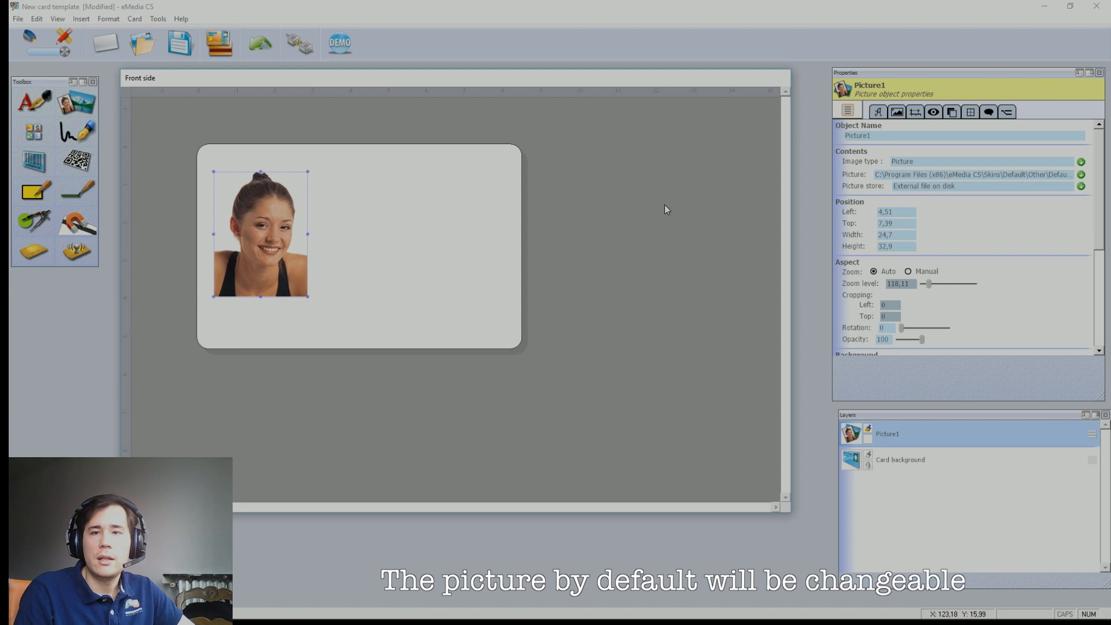
{"action": "left_click", "coordinate": [970, 163]}
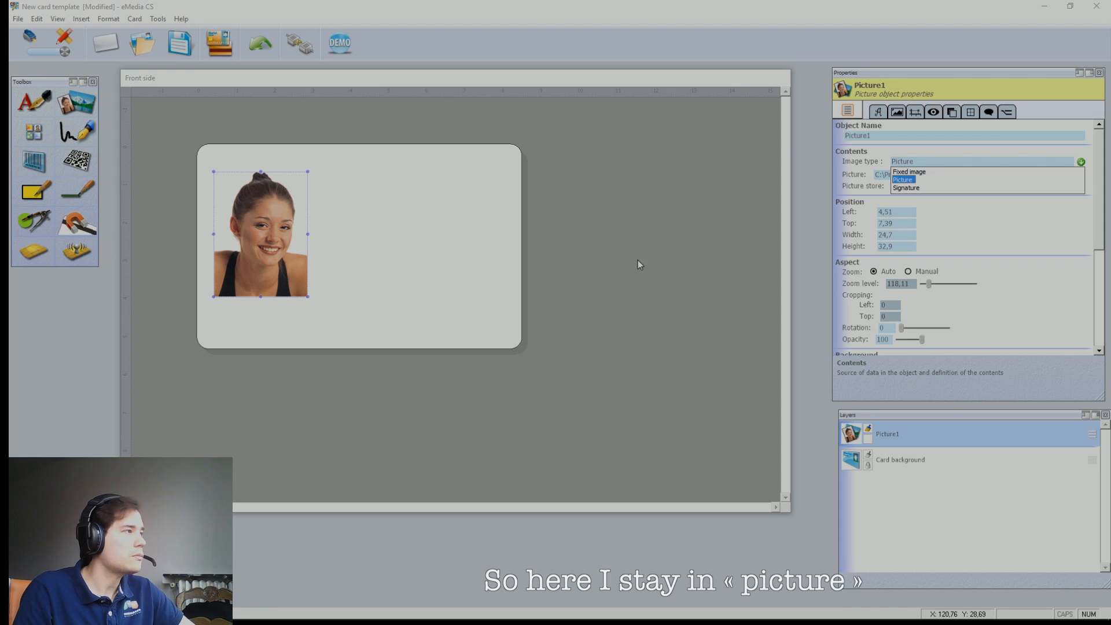
{"action": "left_click", "coordinate": [901, 181]}
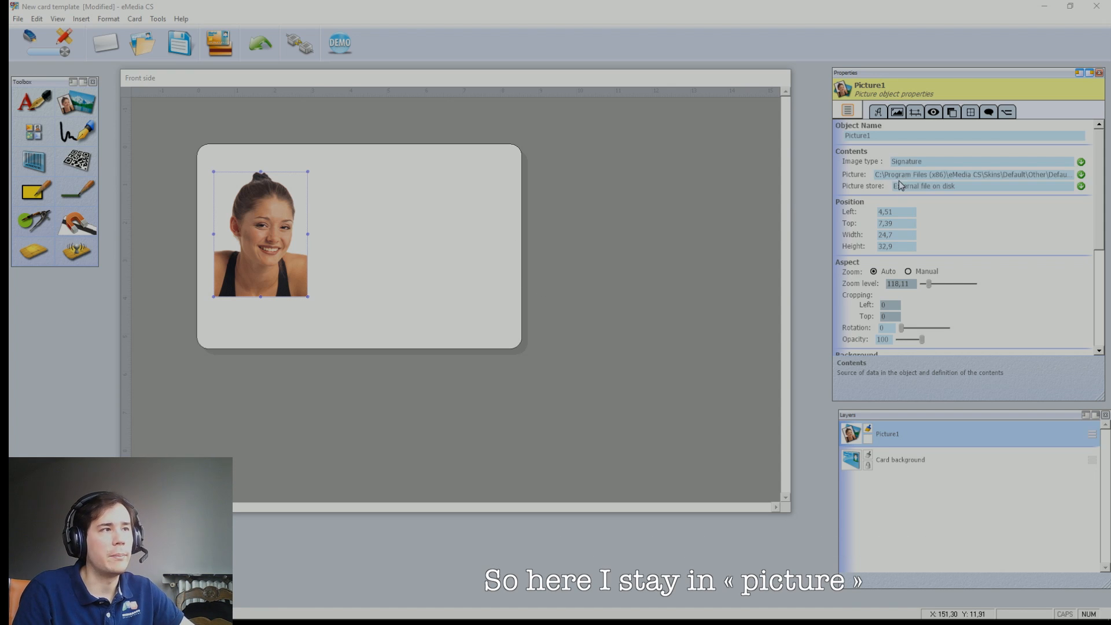
{"action": "left_click", "coordinate": [420, 259]}
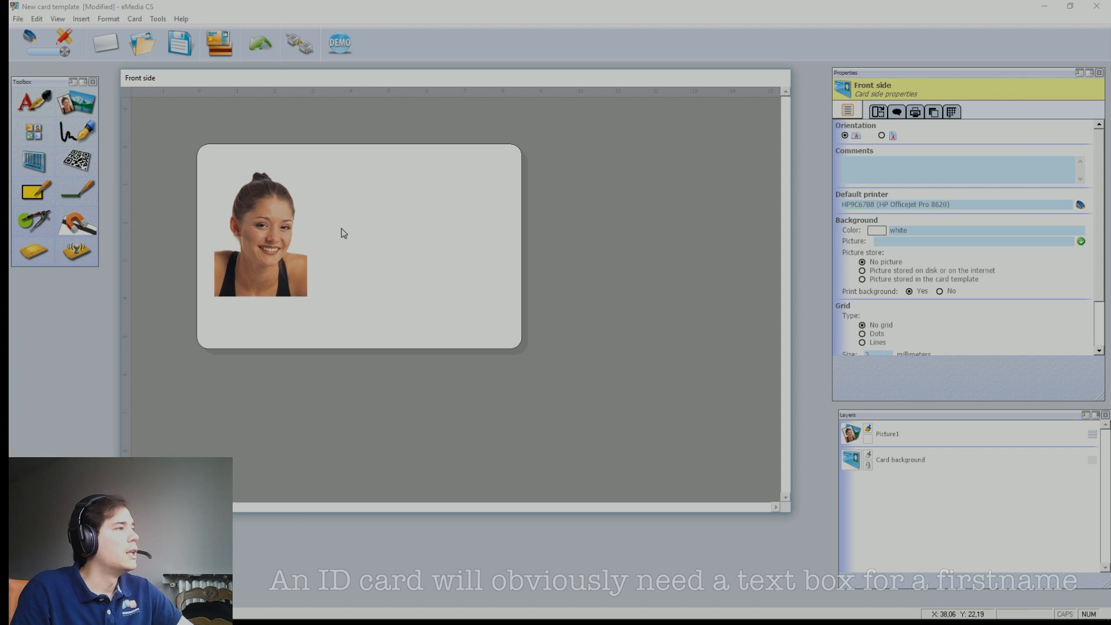
Add a text object beside the picture, about 39 mm from the left and 14 mm from the top, with User input as source
{"action": "left_click", "coordinate": [46, 106]}
{"action": "left_click_drag", "start_coordinate": [241, 158], "coordinate": [390, 209]}
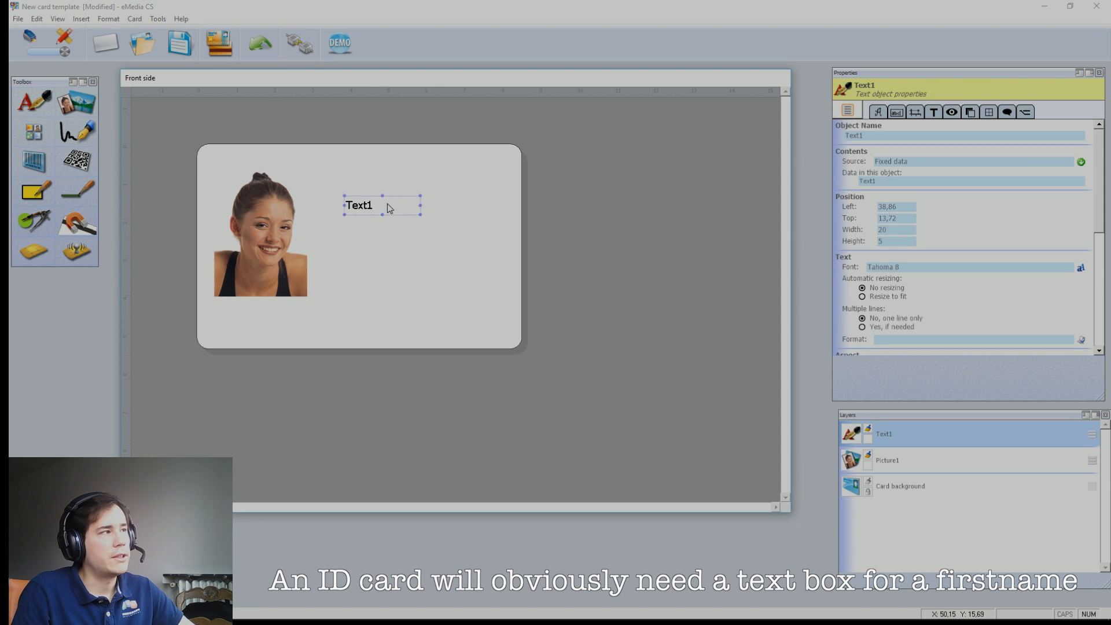
{"action": "left_click", "coordinate": [920, 164]}
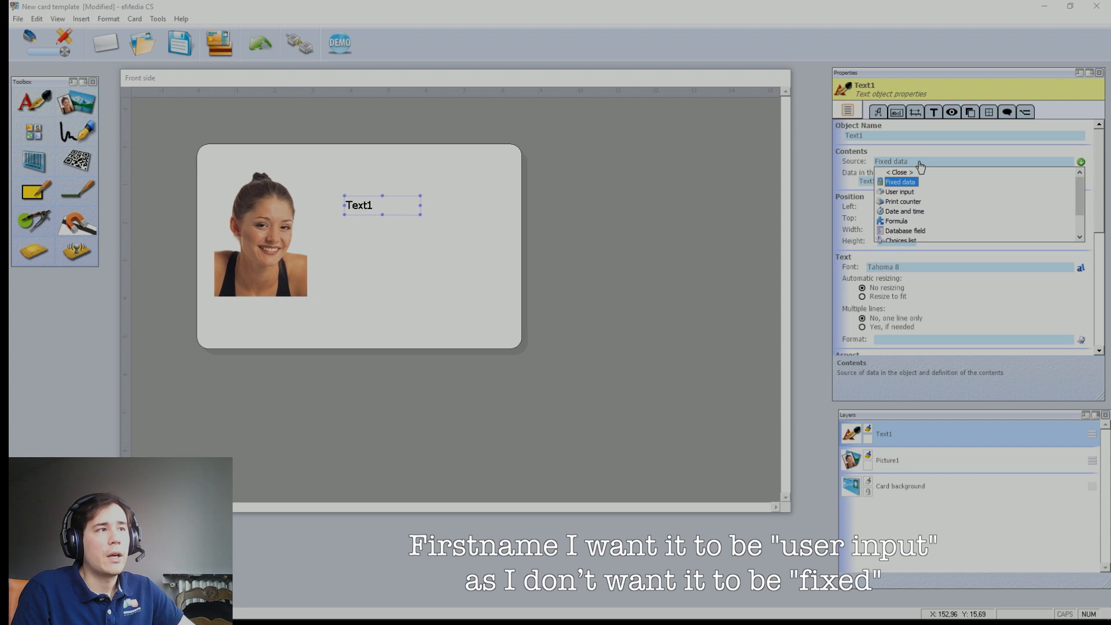
{"action": "left_click", "coordinate": [903, 192]}
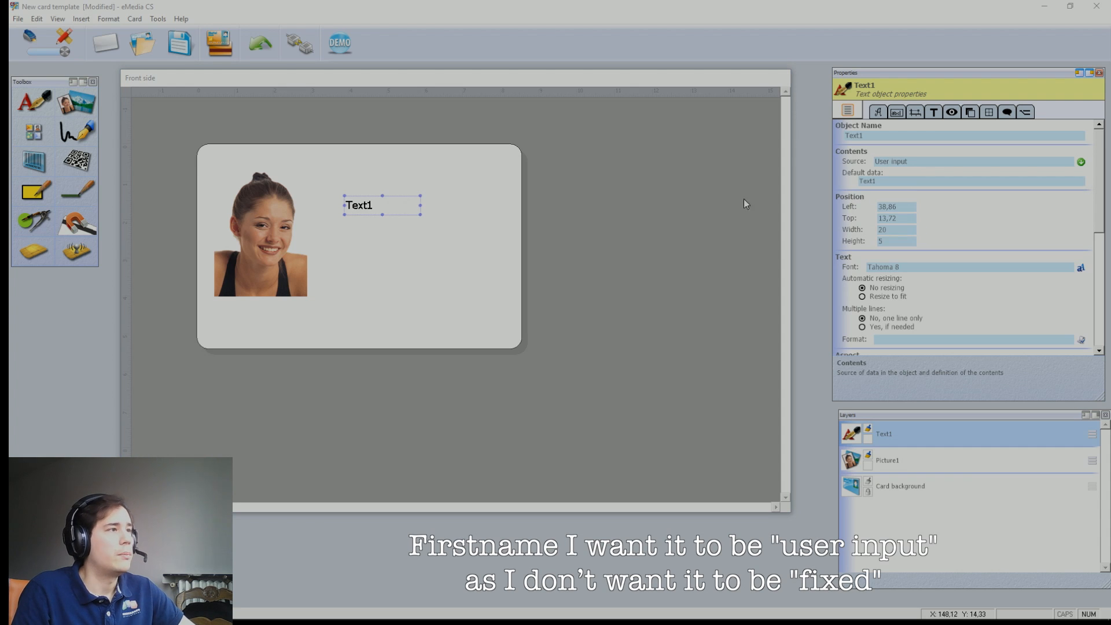
Add a second text object below the first, about 25 mm from the card's top, and set its source to User input
{"action": "left_click", "coordinate": [36, 110]}
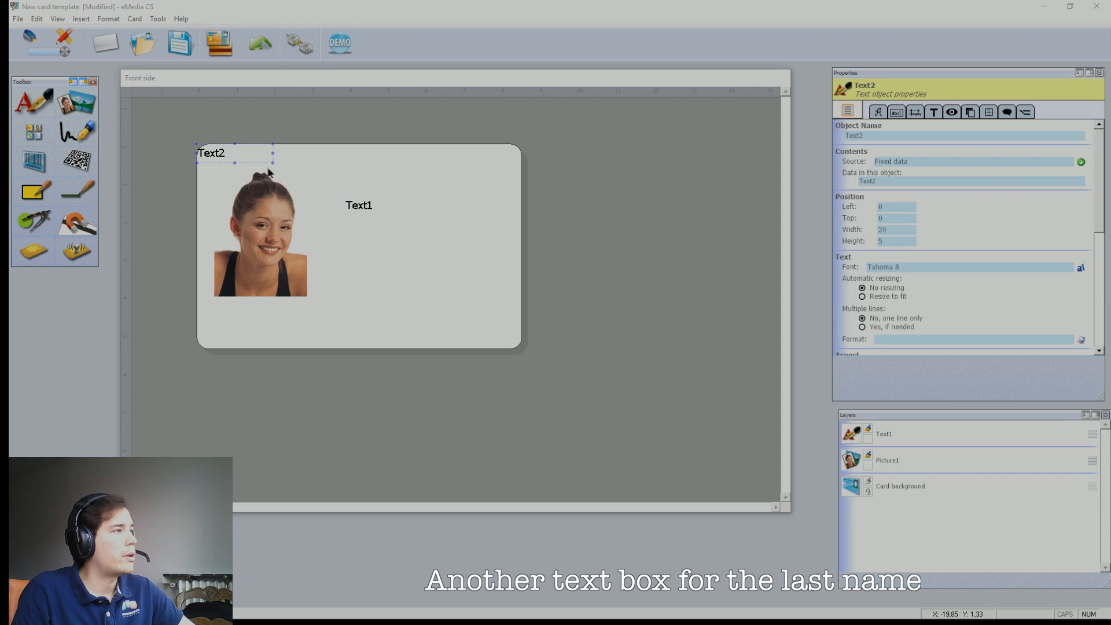
{"action": "left_click_drag", "start_coordinate": [264, 155], "coordinate": [405, 250]}
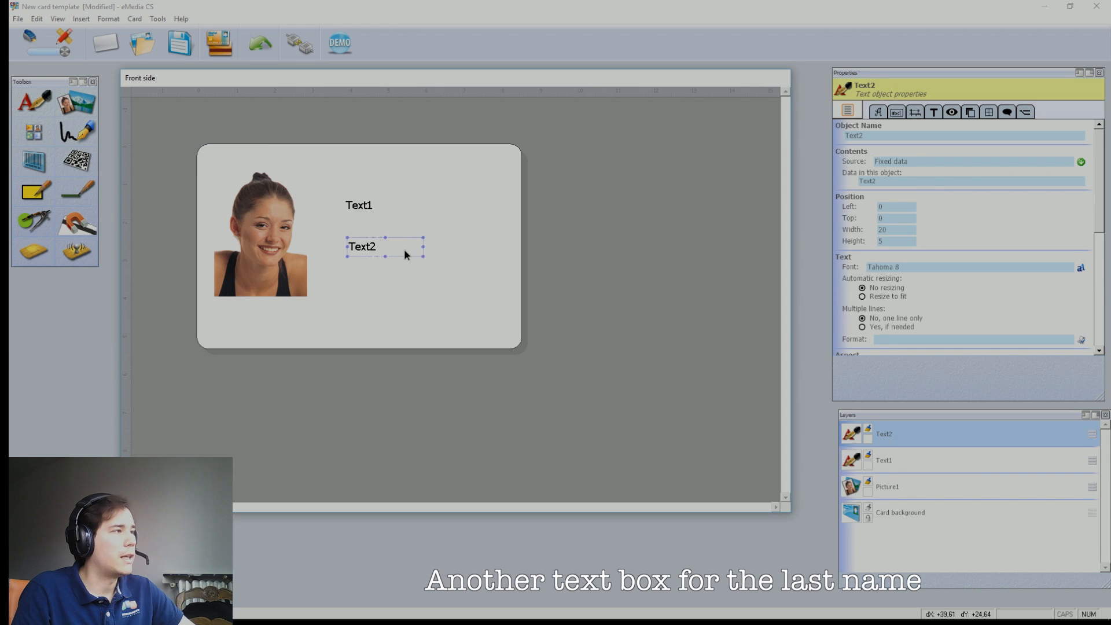
{"action": "left_click", "coordinate": [913, 162]}
{"action": "left_click", "coordinate": [900, 192]}
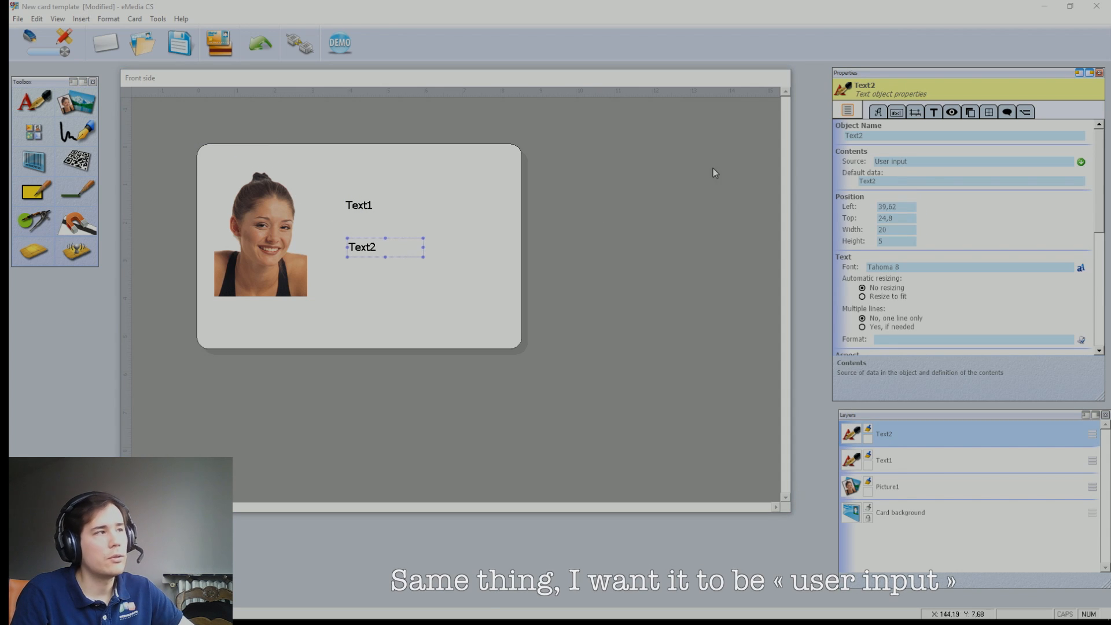
{"action": "left_click", "coordinate": [155, 148]}
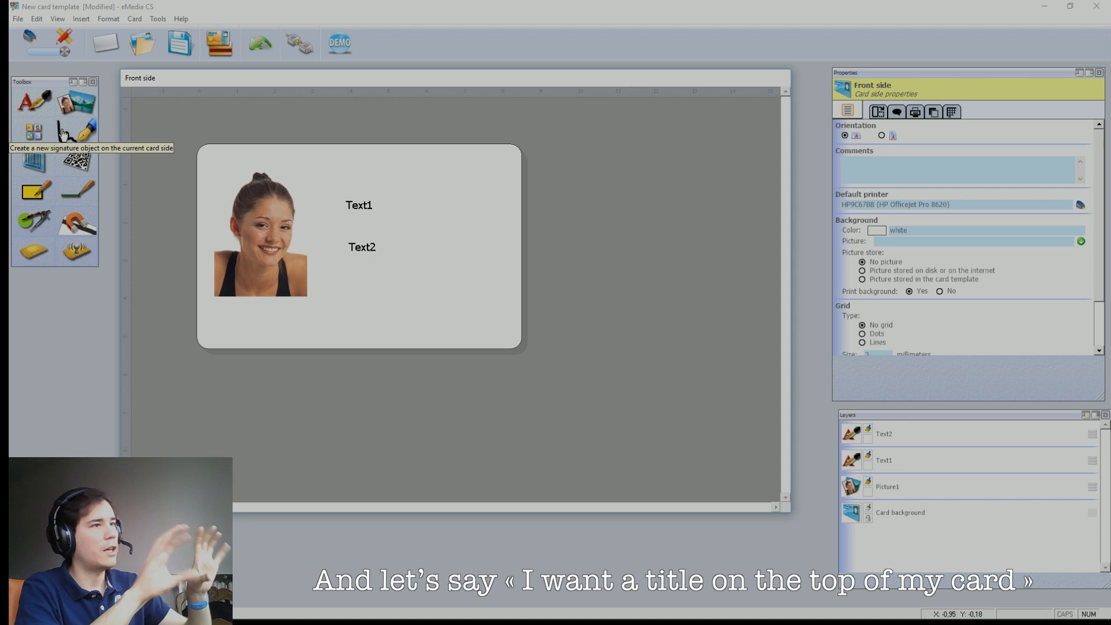
Add a third text object as a title near the card's top edge and widen it to about 57 mm
{"action": "left_click", "coordinate": [35, 103]}
{"action": "left_click_drag", "start_coordinate": [237, 161], "coordinate": [291, 167]}
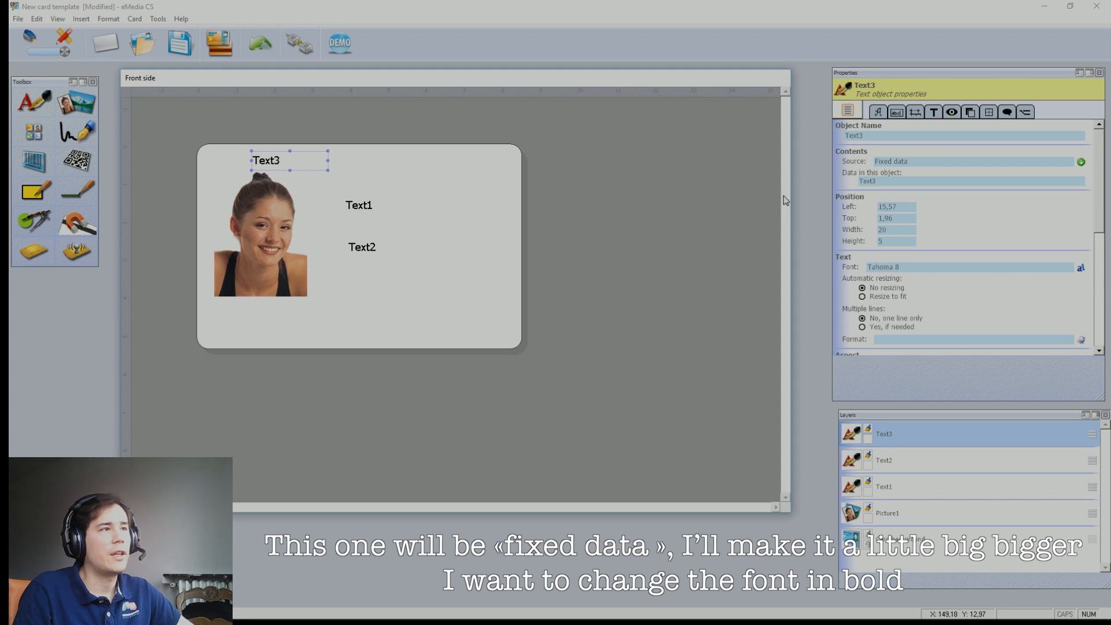
{"action": "left_click_drag", "start_coordinate": [328, 164], "coordinate": [484, 173]}
Make the title's font bold and set its fixed data to "ID Card"
{"action": "left_click", "coordinate": [886, 268]}
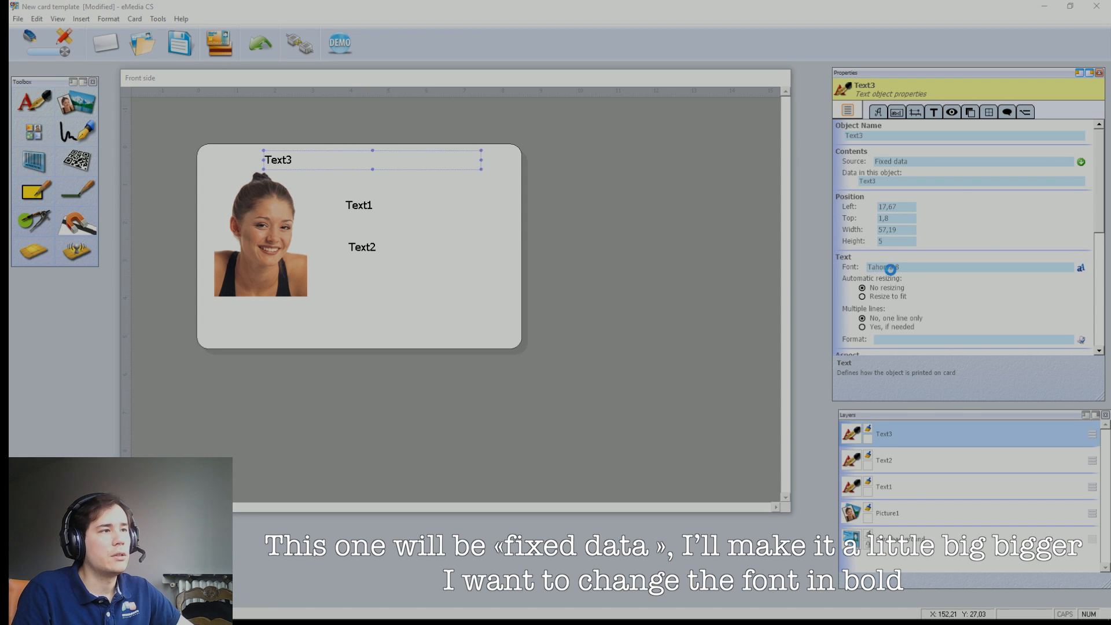
{"action": "left_click", "coordinate": [879, 252]}
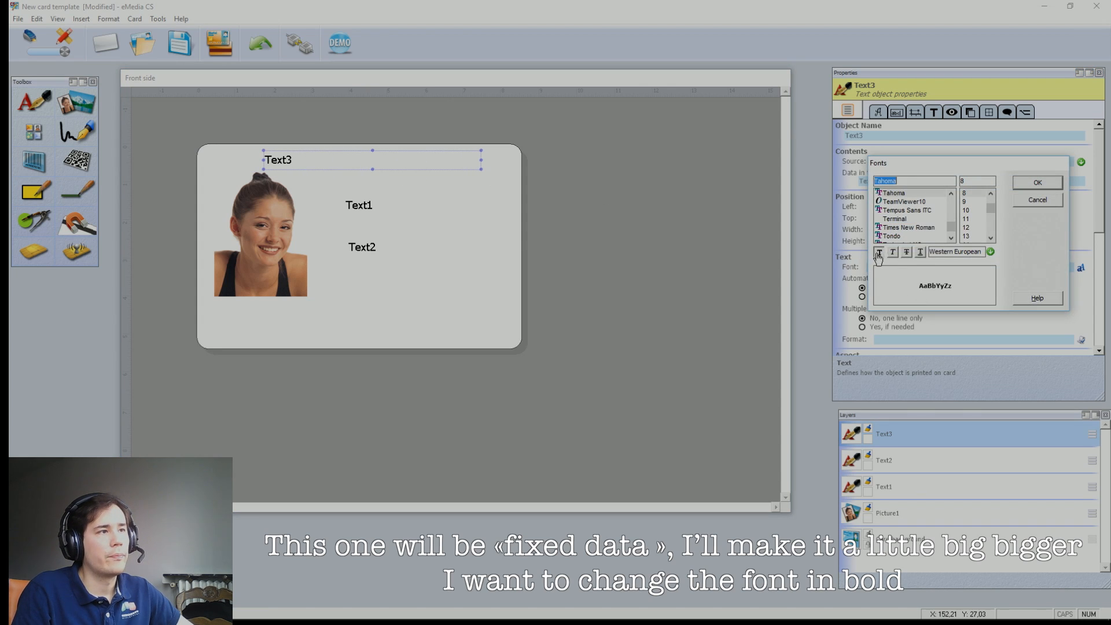
{"action": "left_click", "coordinate": [1038, 182]}
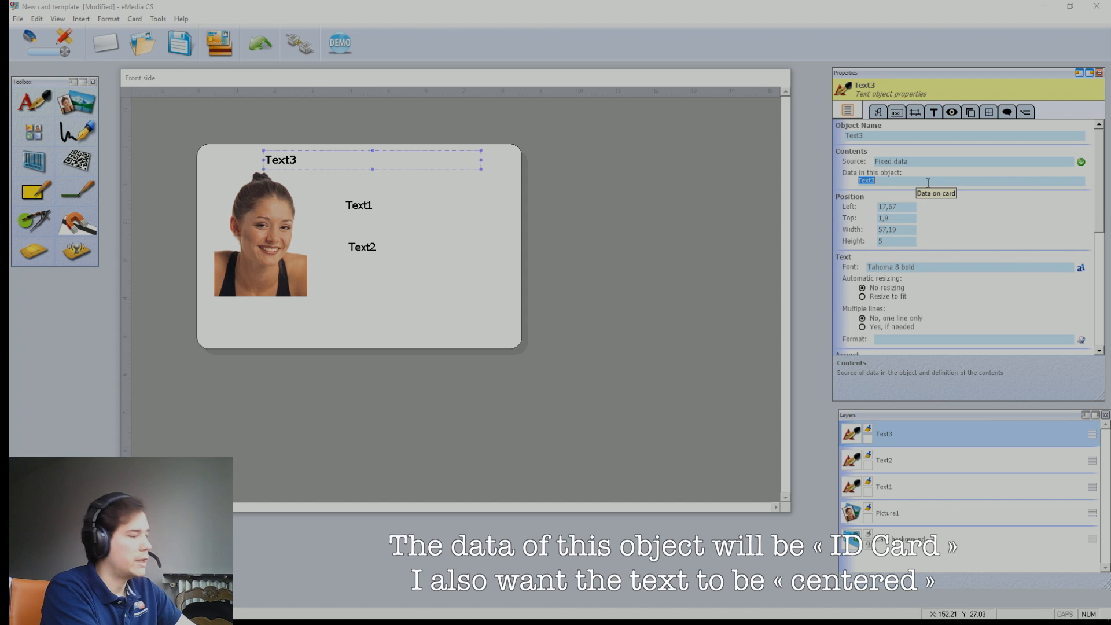
{"action": "type", "text": "ID Car"}
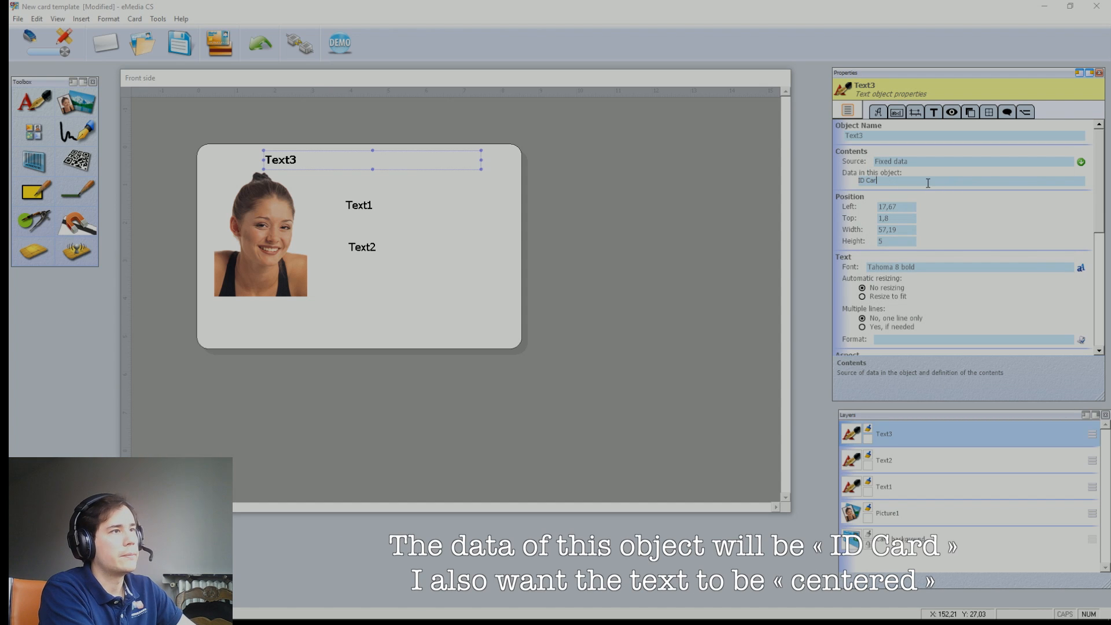
{"action": "type", "text": "d"}
{"action": "key", "text": "Return"}
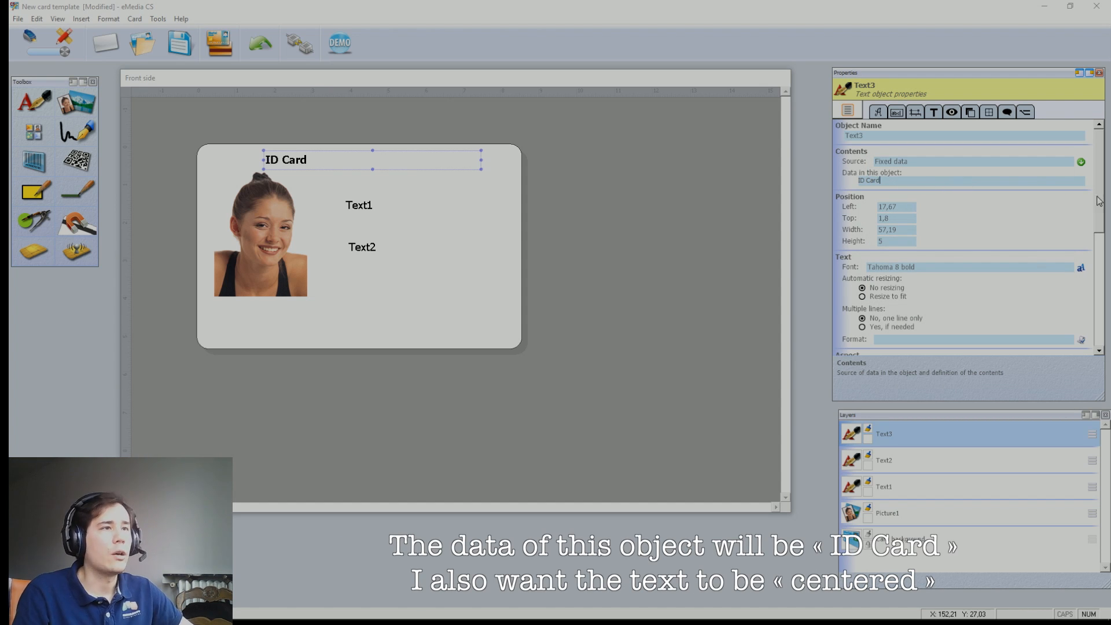
Set the horizontal alignment of the "ID Card" title to Center
{"action": "left_click_drag", "start_coordinate": [1101, 205], "coordinate": [1104, 266]}
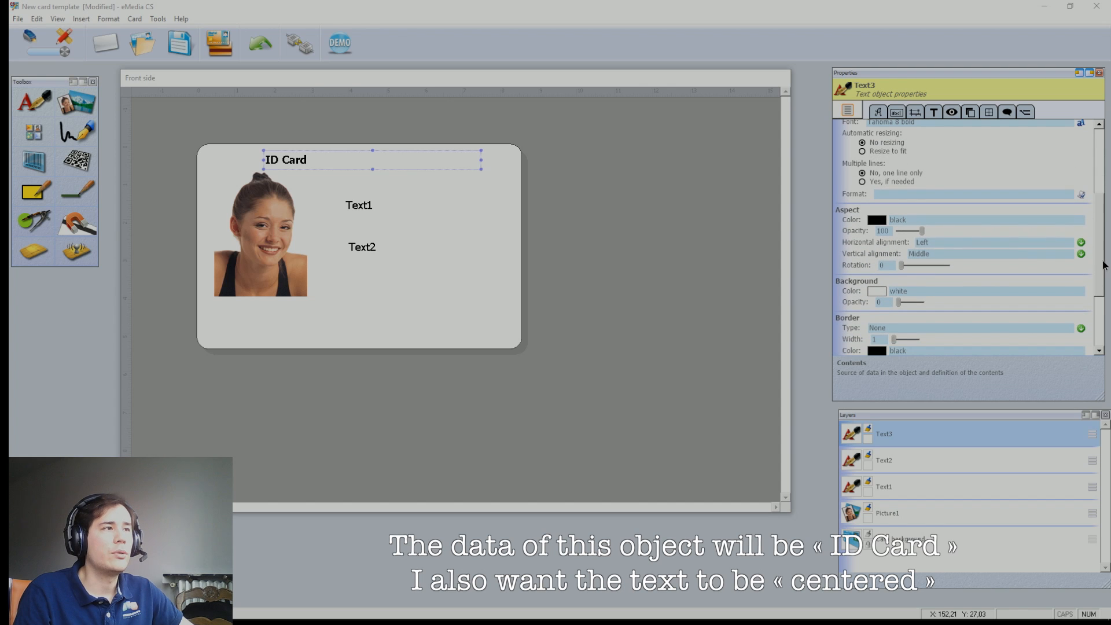
{"action": "left_click", "coordinate": [962, 243]}
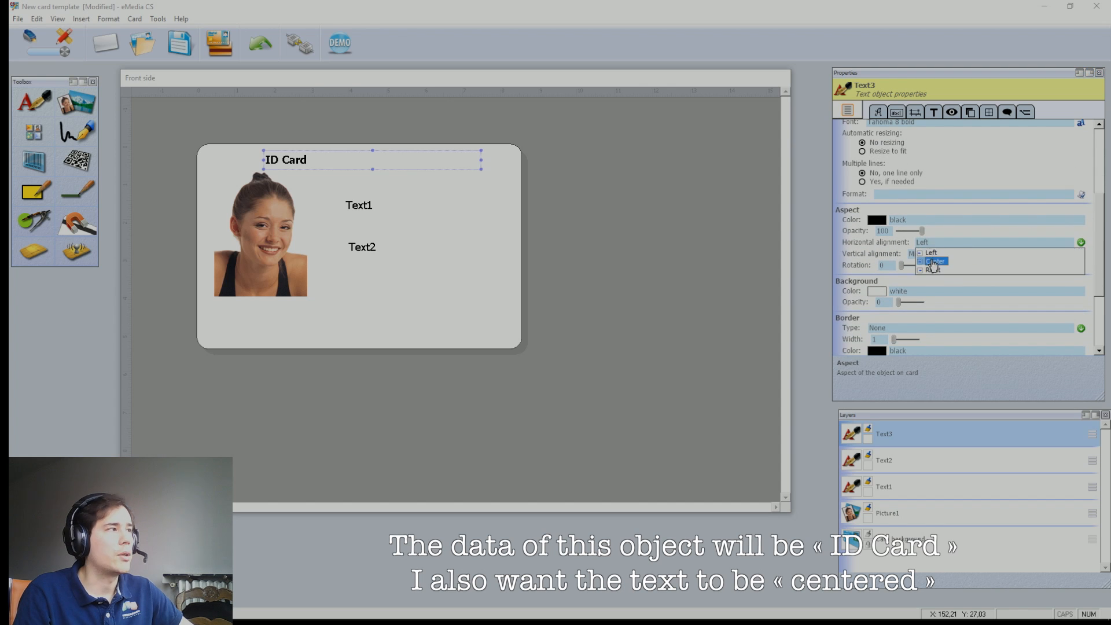
{"action": "left_click", "coordinate": [933, 265]}
{"action": "left_click", "coordinate": [428, 290]}
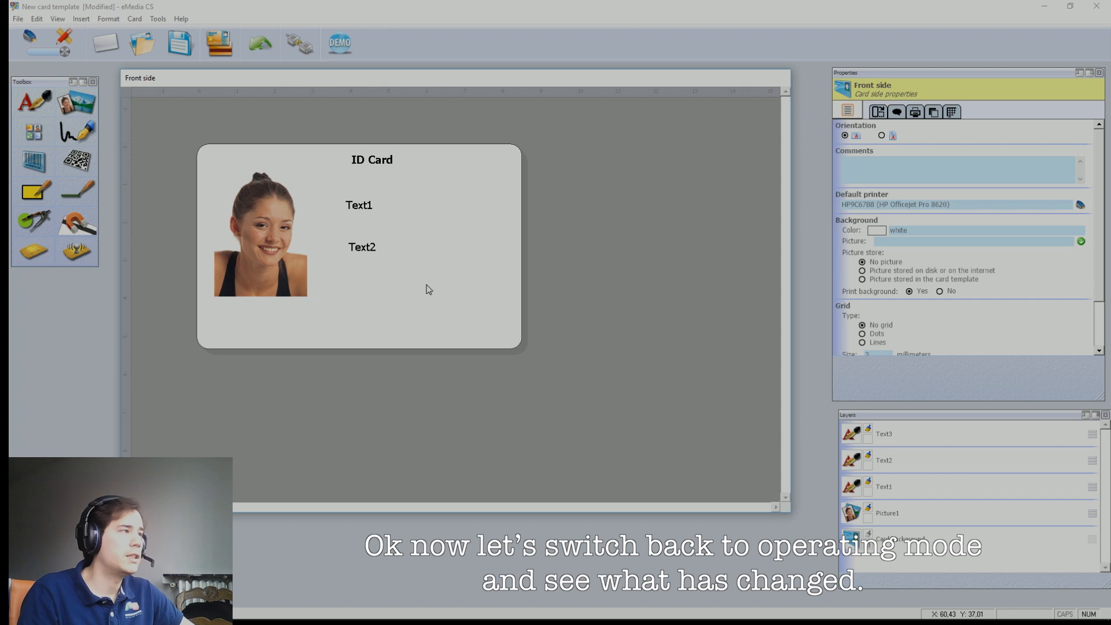
Switch to operating mode and enter the cardholder's last name for Text2 and first name for Text1
{"action": "left_click", "coordinate": [29, 40]}
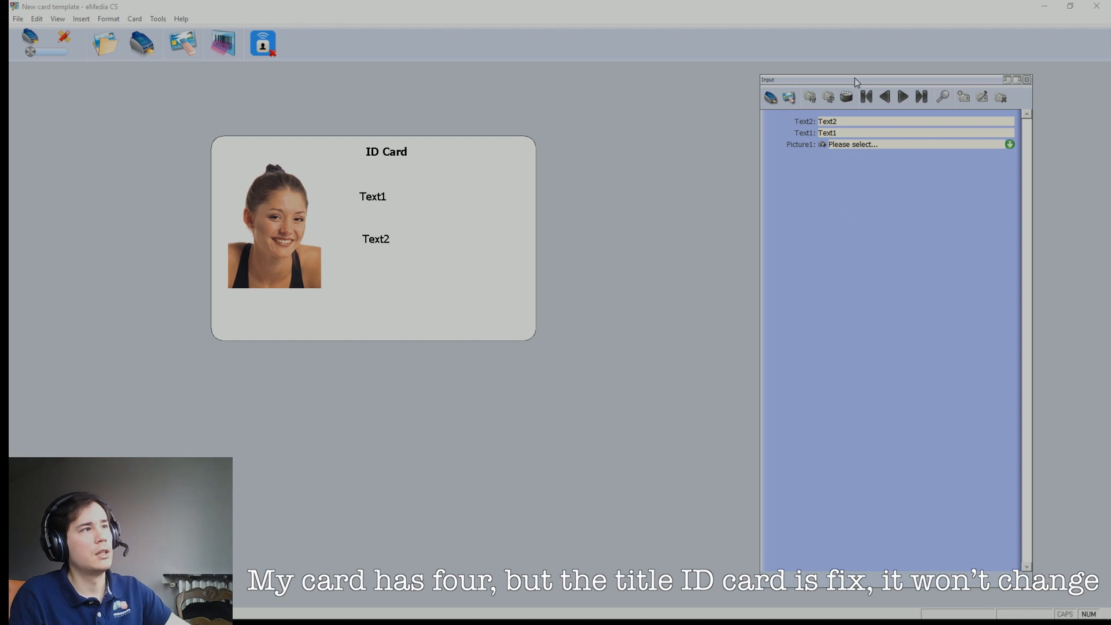
{"action": "left_click", "coordinate": [849, 121]}
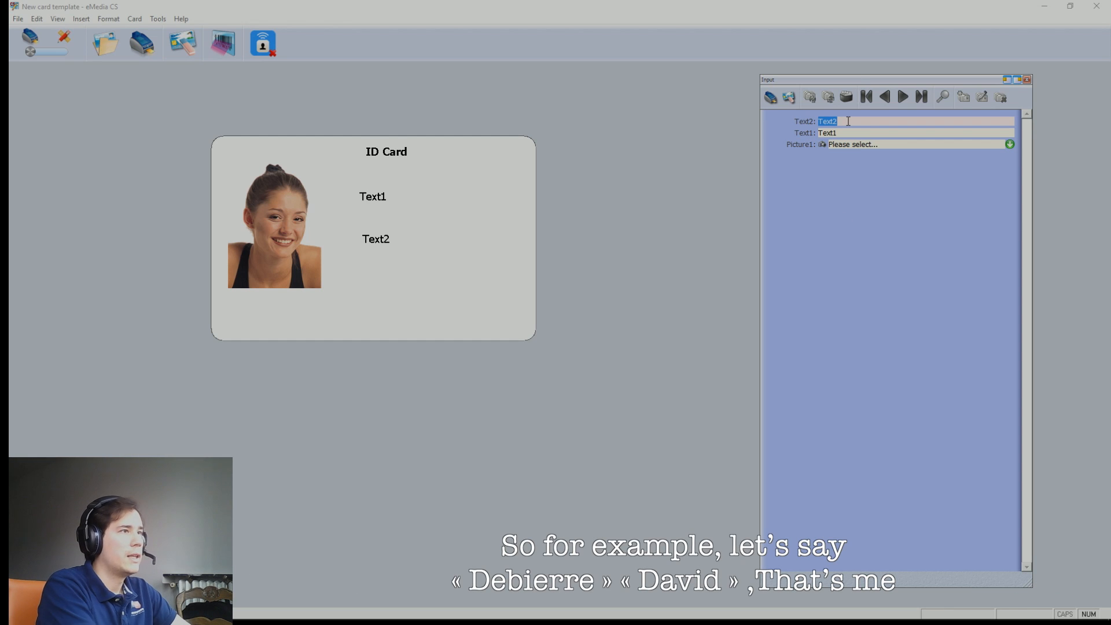
{"action": "type", "text": "Debier"}
{"action": "key", "text": "Tab"}
{"action": "type", "text": "D"}
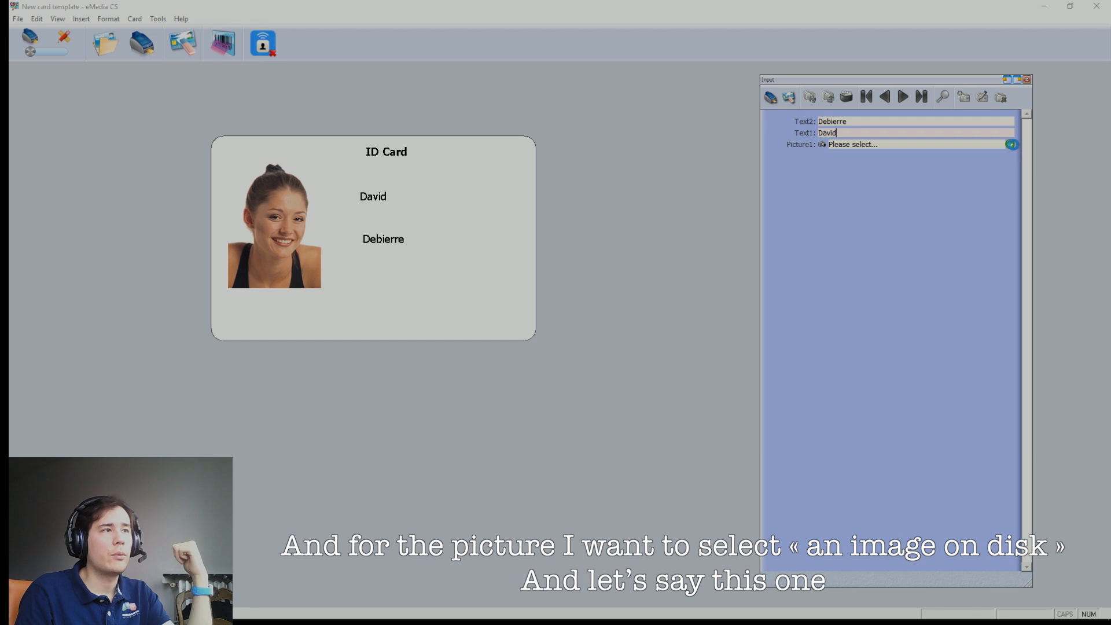
Load the image file IMG_6554.JPG from disk as the cardholder's picture
{"action": "left_click", "coordinate": [1010, 145]}
{"action": "left_click", "coordinate": [886, 165]}
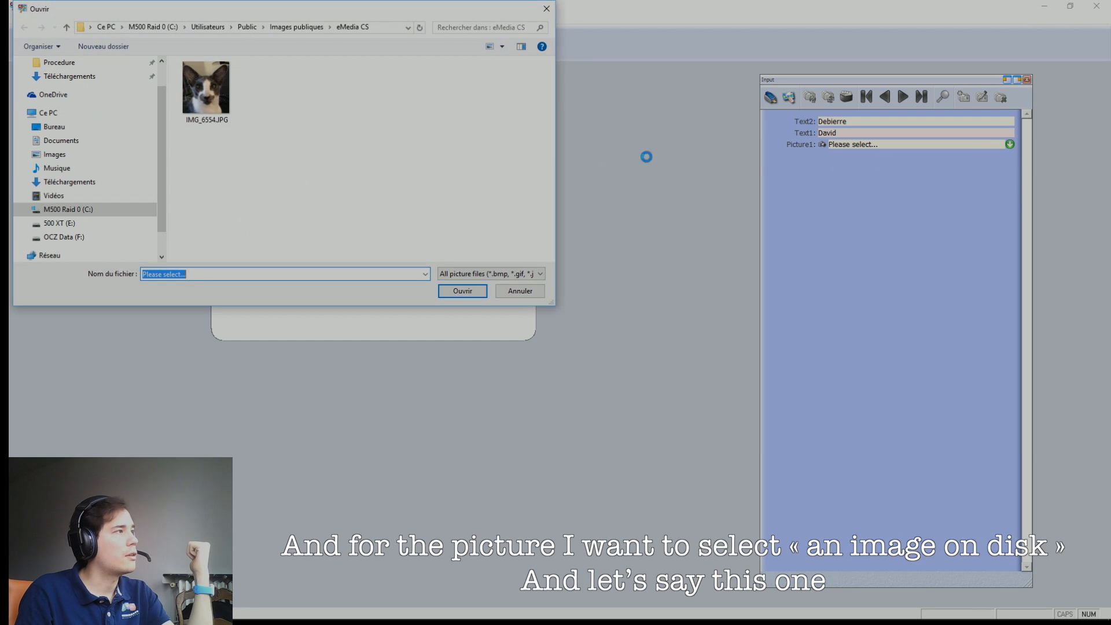
{"action": "double_click", "coordinate": [220, 84]}
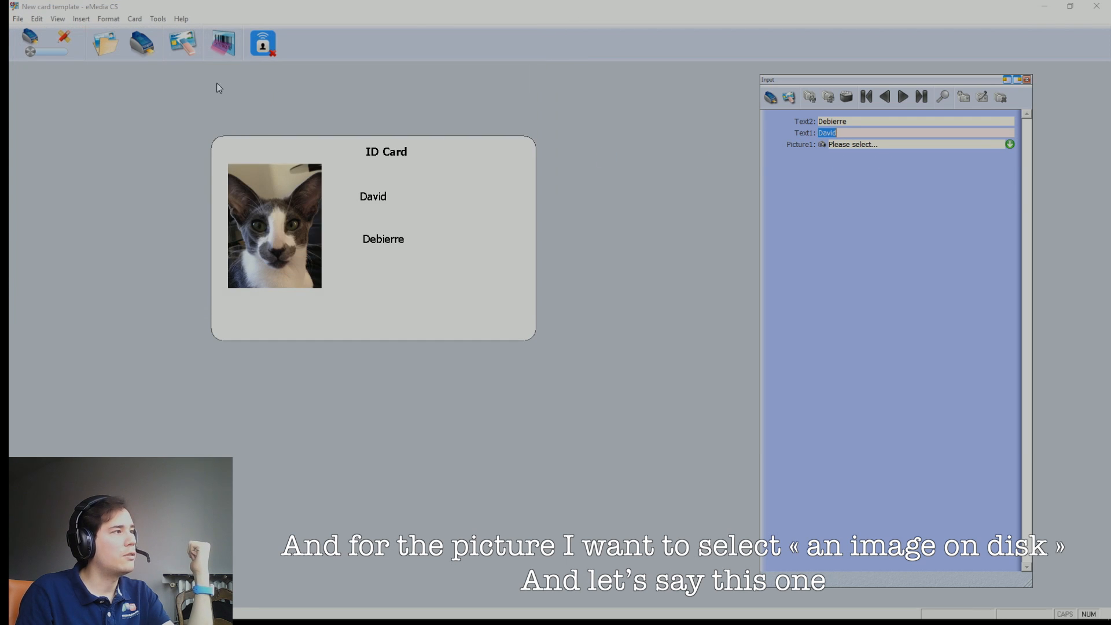
{"action": "left_click", "coordinate": [452, 267]}
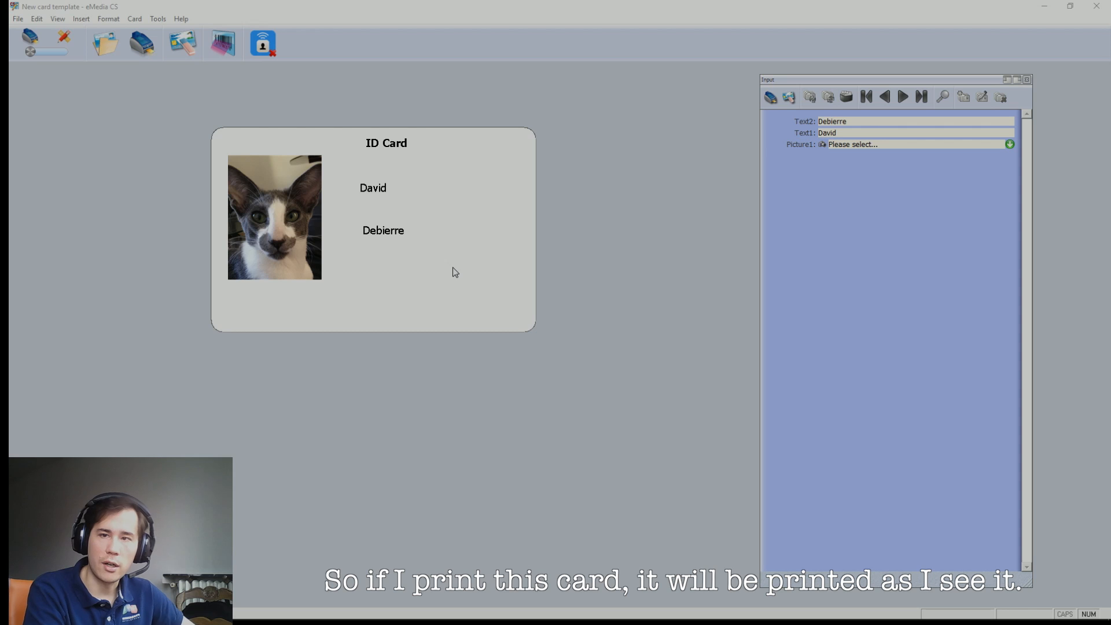